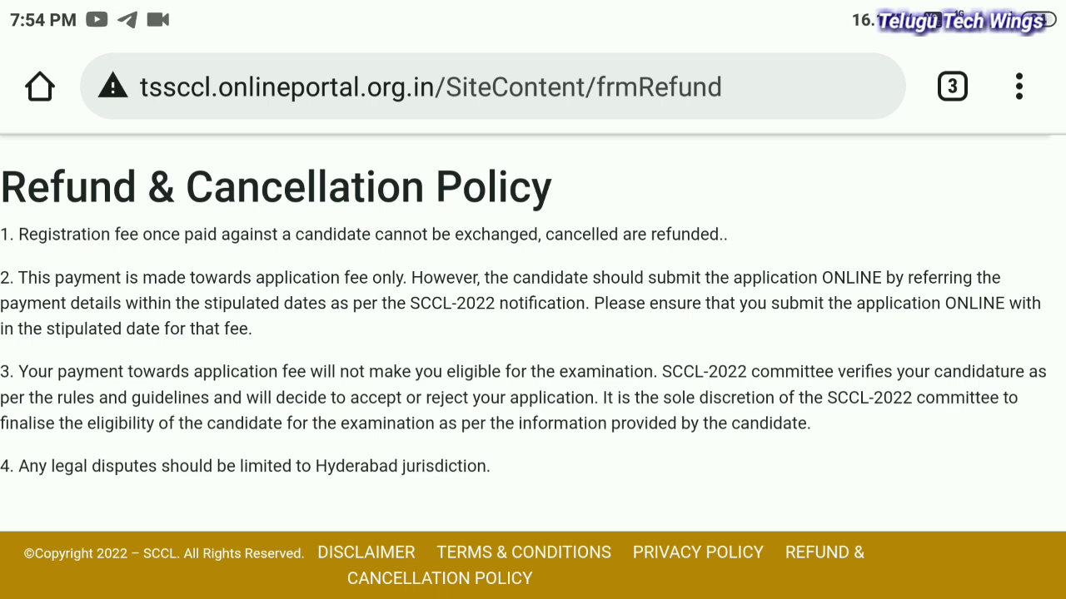
Back on the payment form, answer Yes to question 8(b) about a computer certificate or diploma
drag(954, 441, 977, 443)
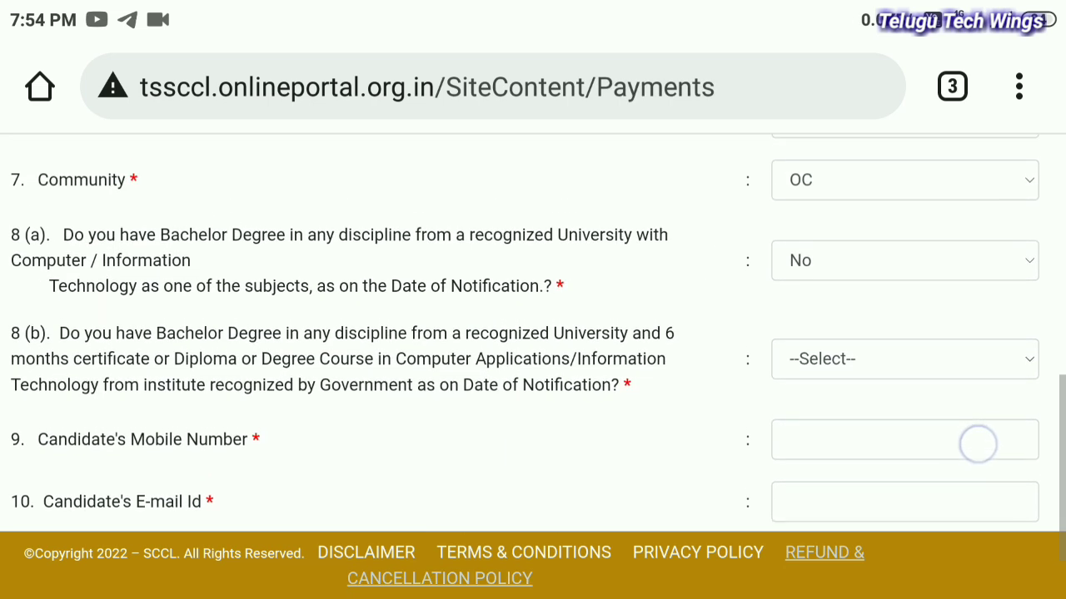
click(1015, 374)
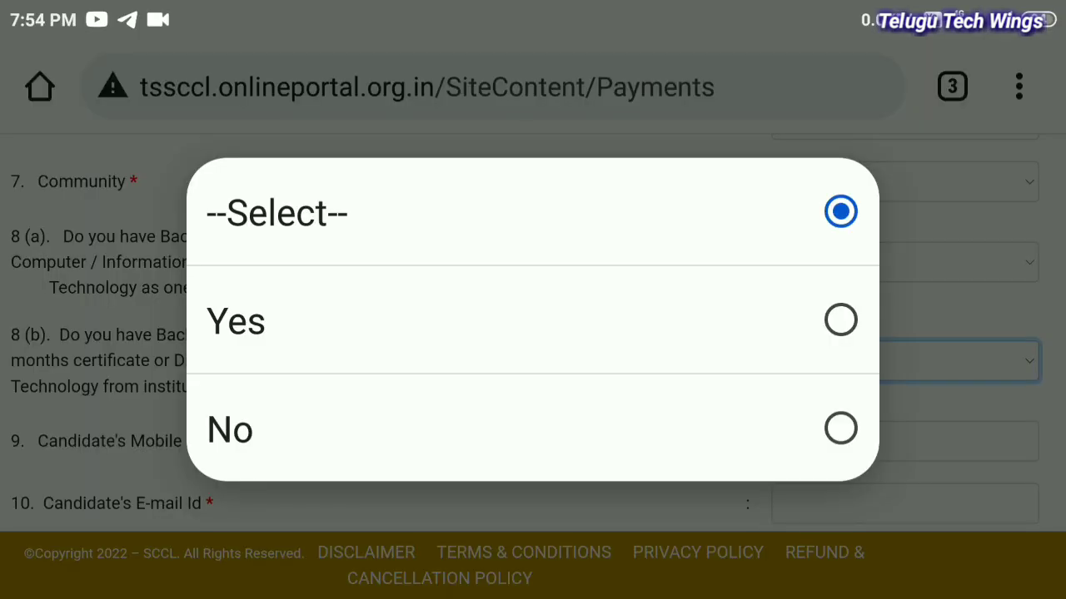
click(840, 319)
drag(916, 438, 952, 289)
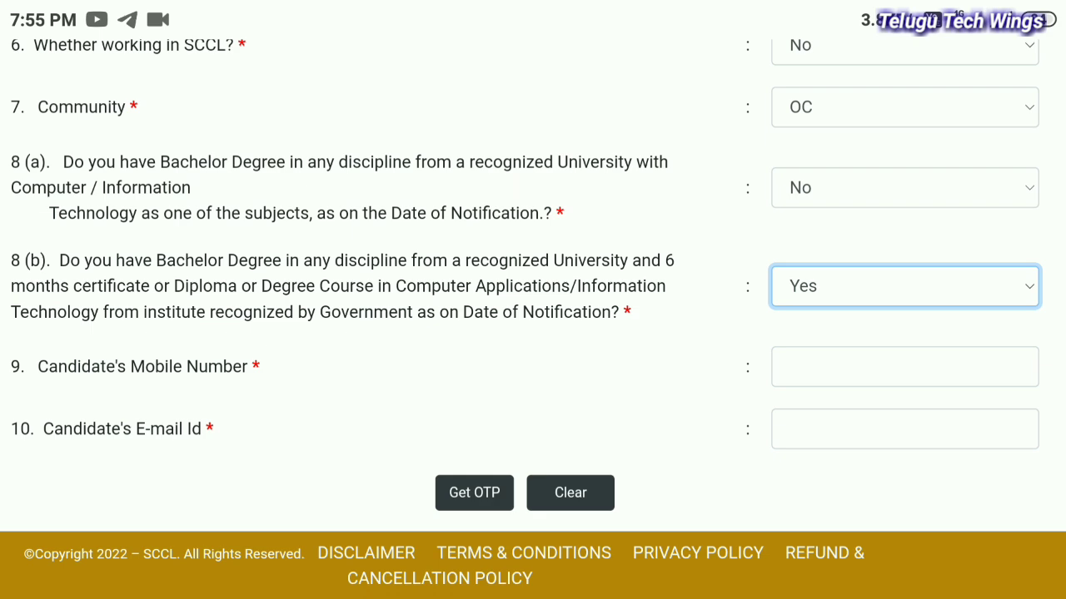
drag(910, 296, 916, 363)
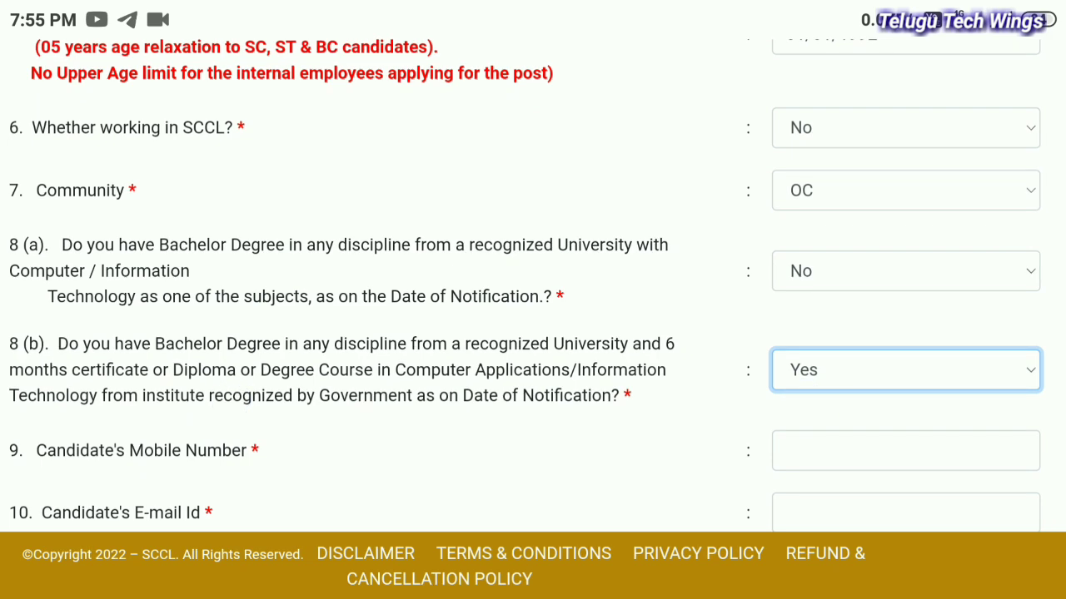
drag(952, 308, 949, 466)
drag(970, 400, 973, 305)
drag(970, 374, 996, 237)
click(999, 278)
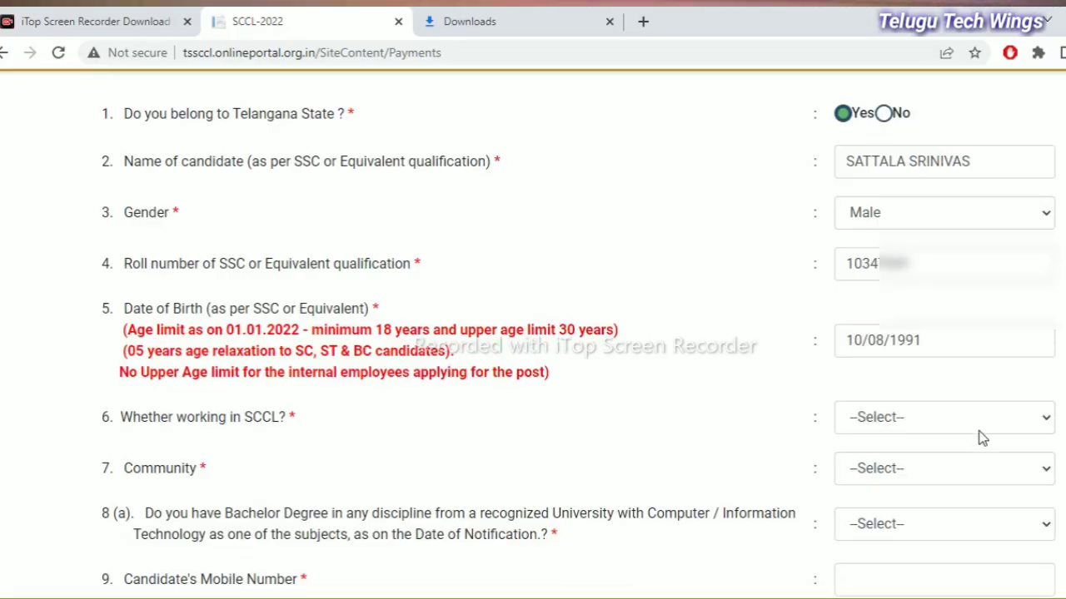
Set 'Whether working in SCCL?' to No and Community to BC-A, then open question 8(a)
click(985, 427)
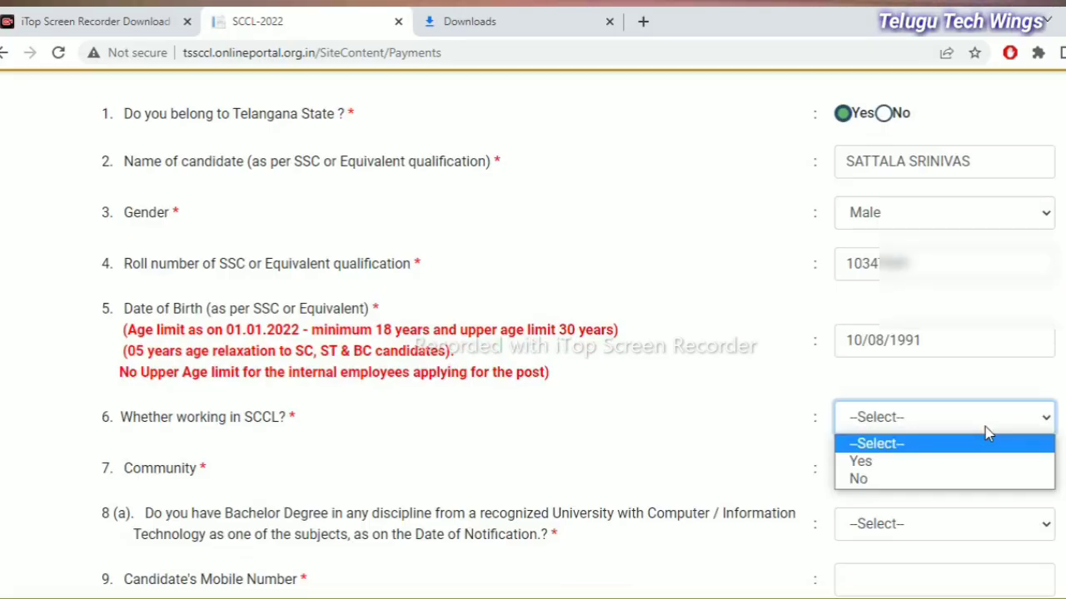
click(961, 479)
click(975, 467)
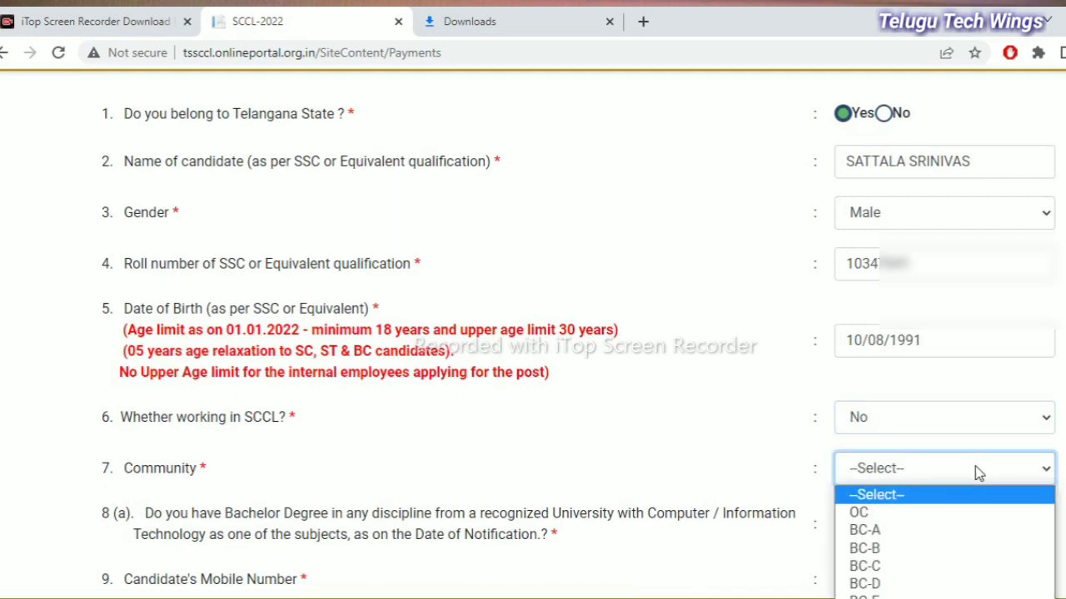
click(951, 533)
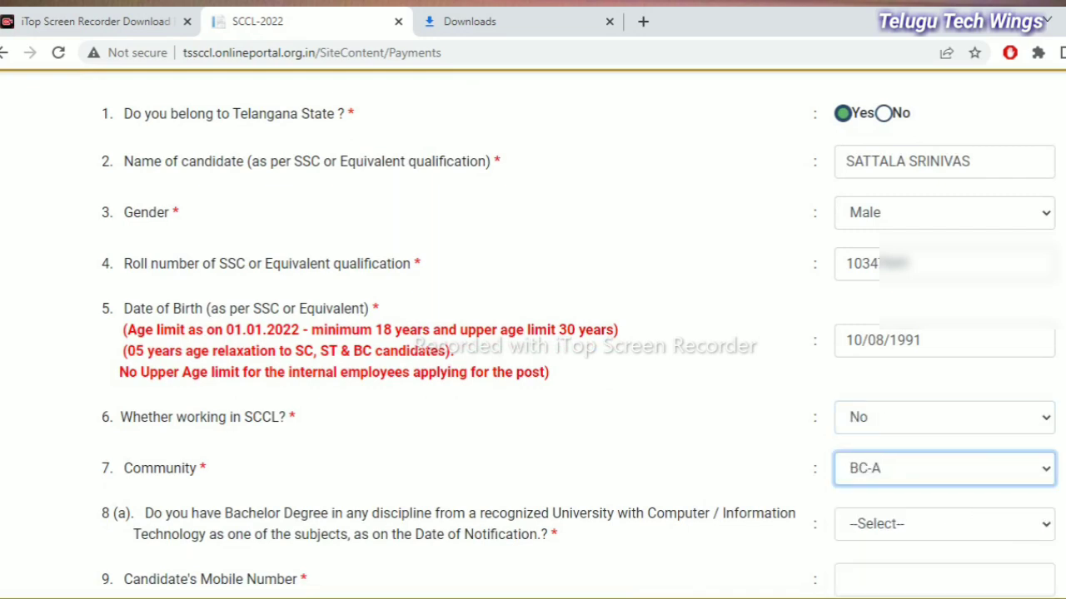
scroll(1013, 432, down, 1)
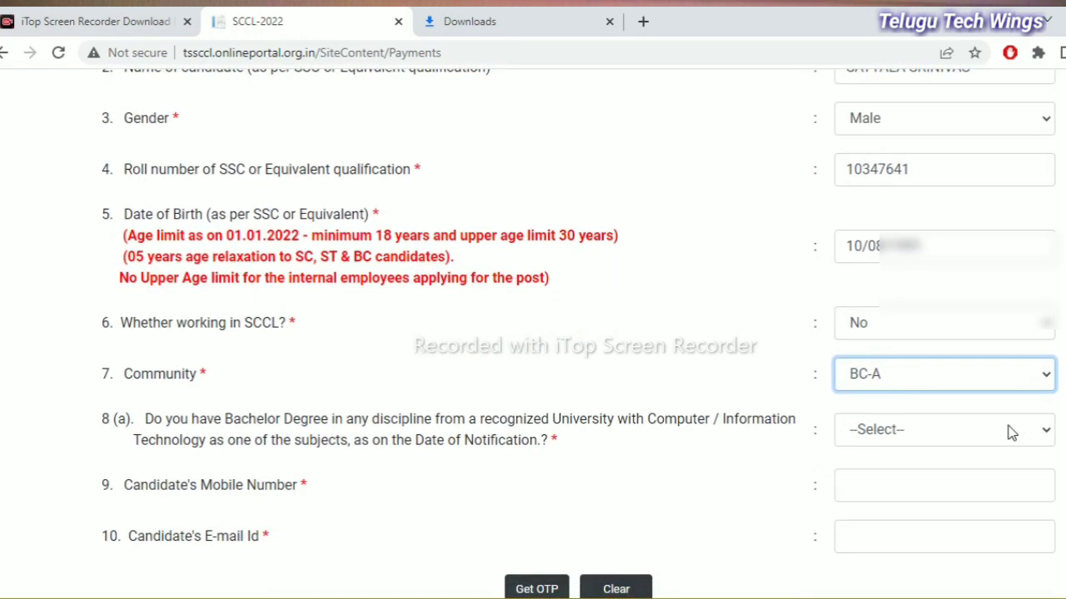
click(1011, 431)
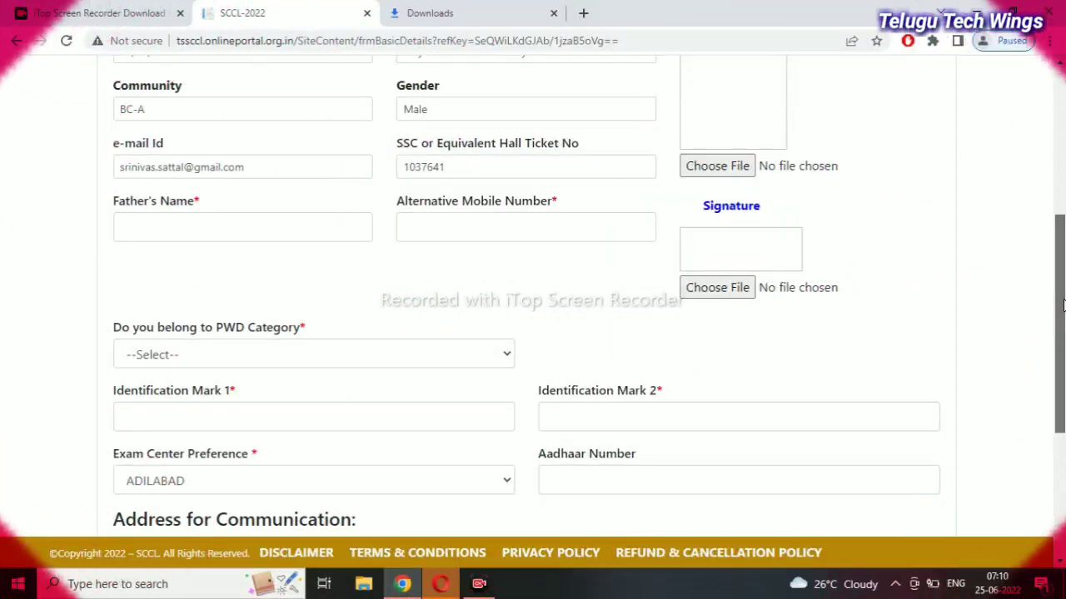
Upload the candidate's photo from the Desktop folder
drag(1062, 306, 1062, 231)
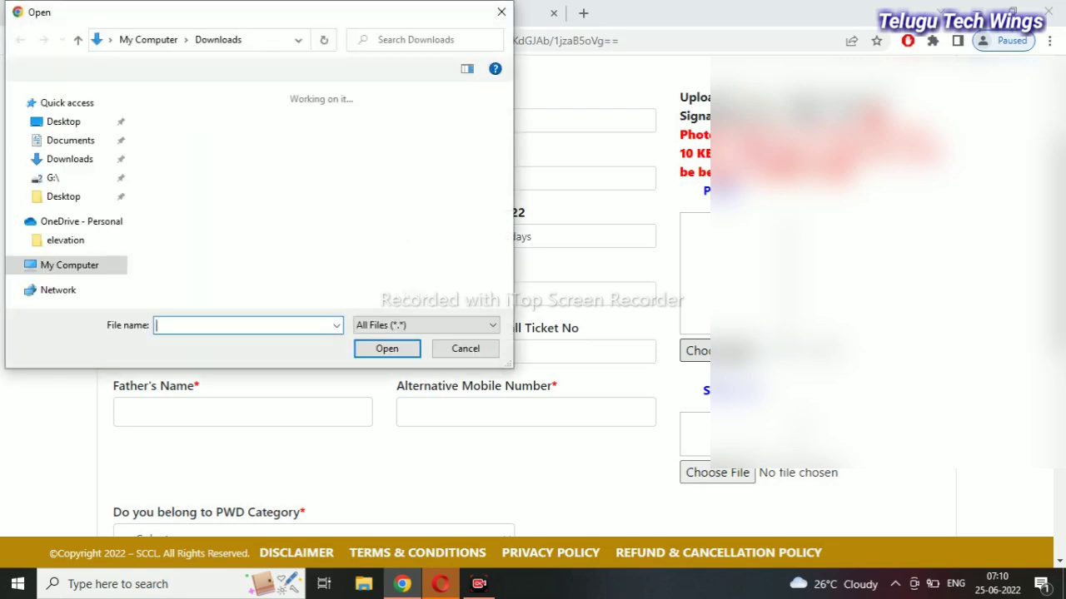
click(63, 121)
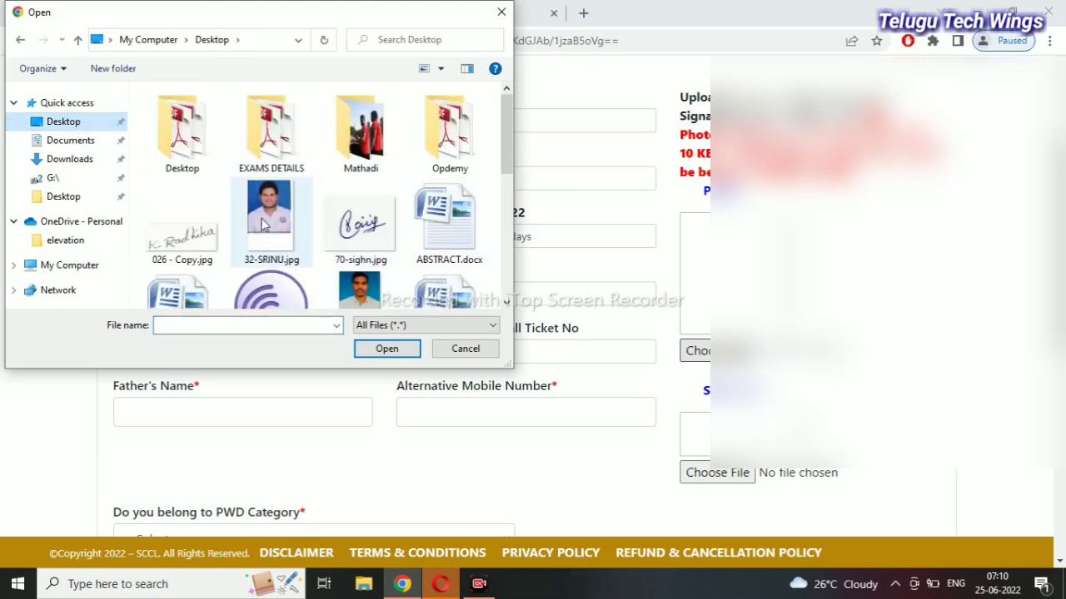
click(265, 225)
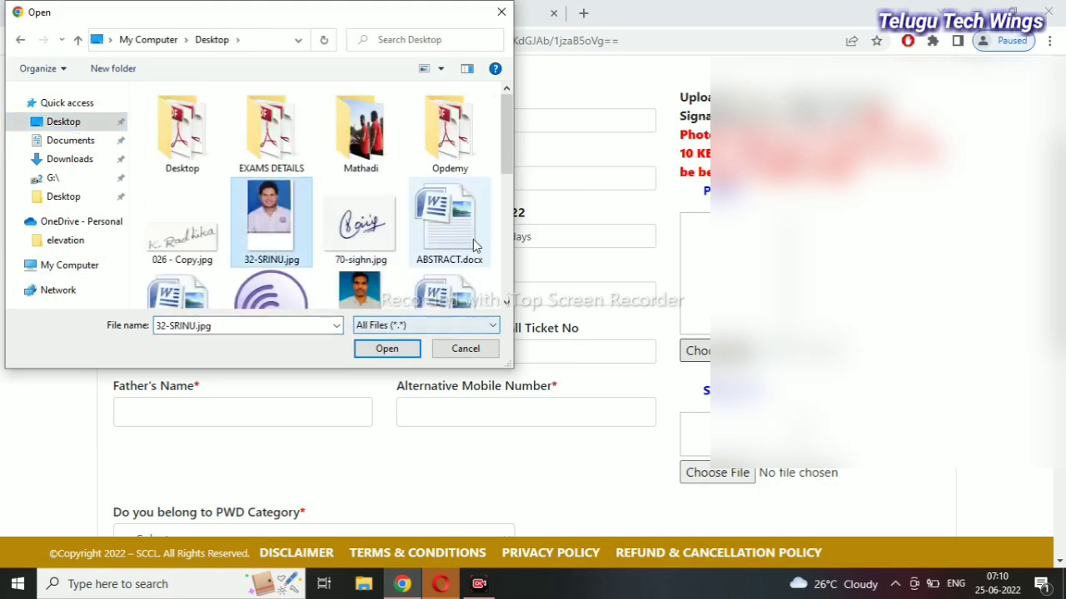
click(390, 351)
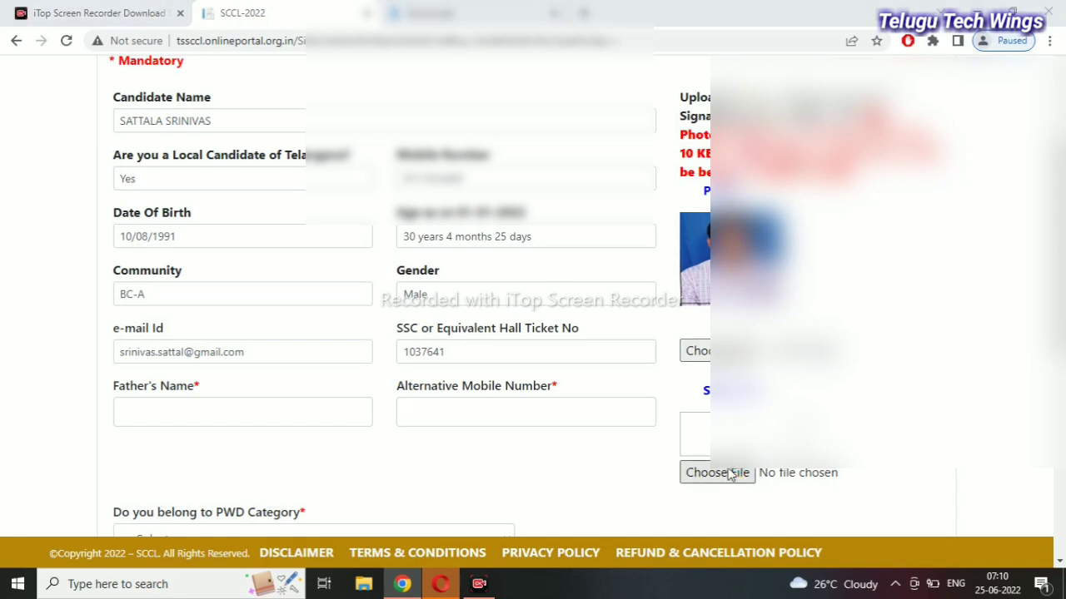
Attach 70-sighn.jpg as the signature image
click(729, 473)
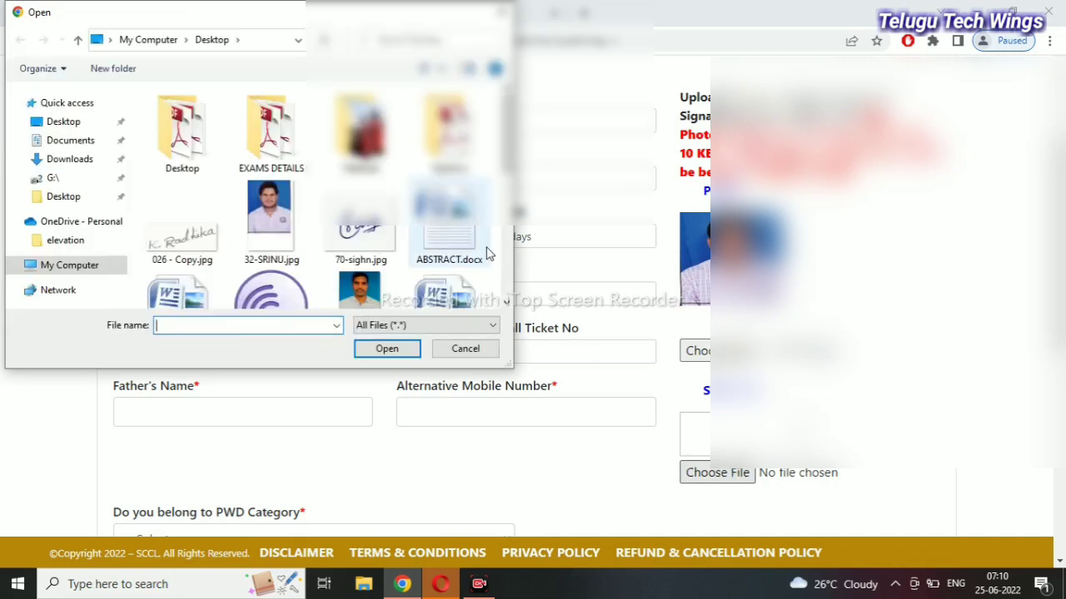
click(325, 213)
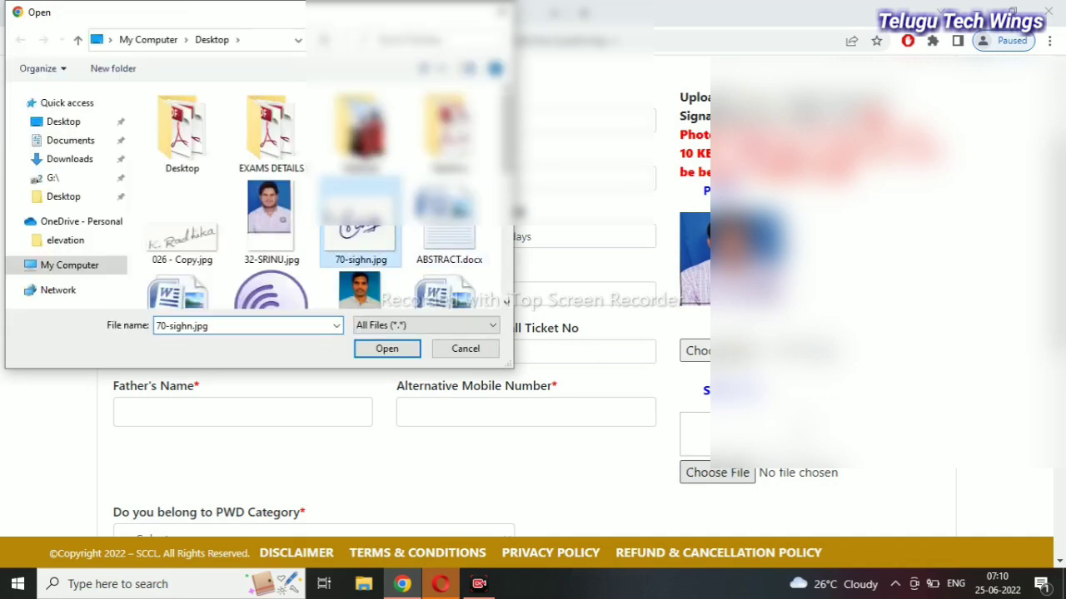
click(417, 353)
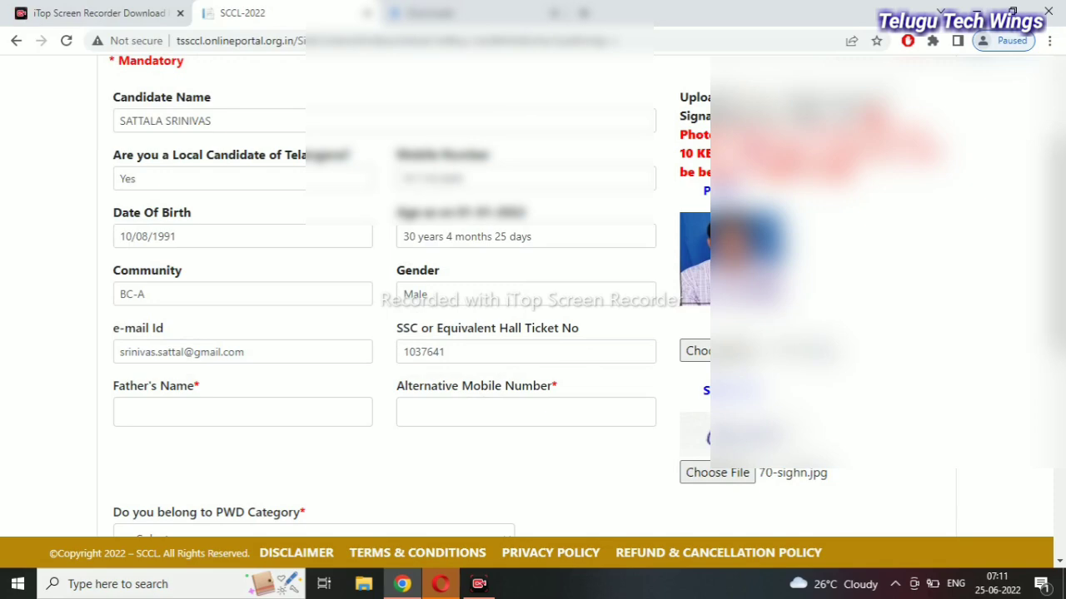
scroll(703, 323, down, 3)
Enter the father's name and begin the alternative mobile number
scroll(491, 288, up, 1)
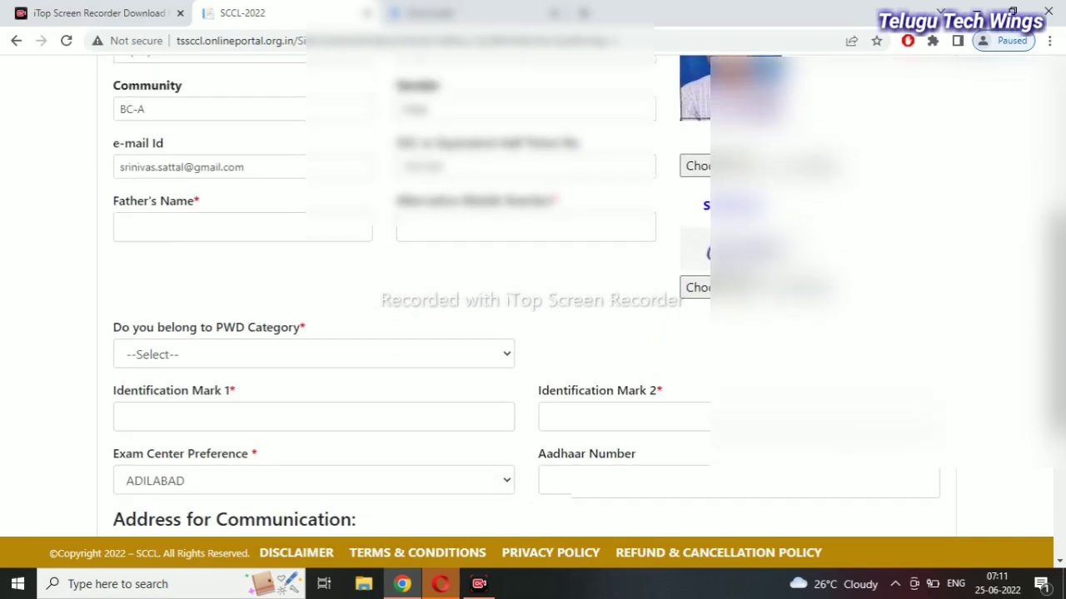
click(326, 256)
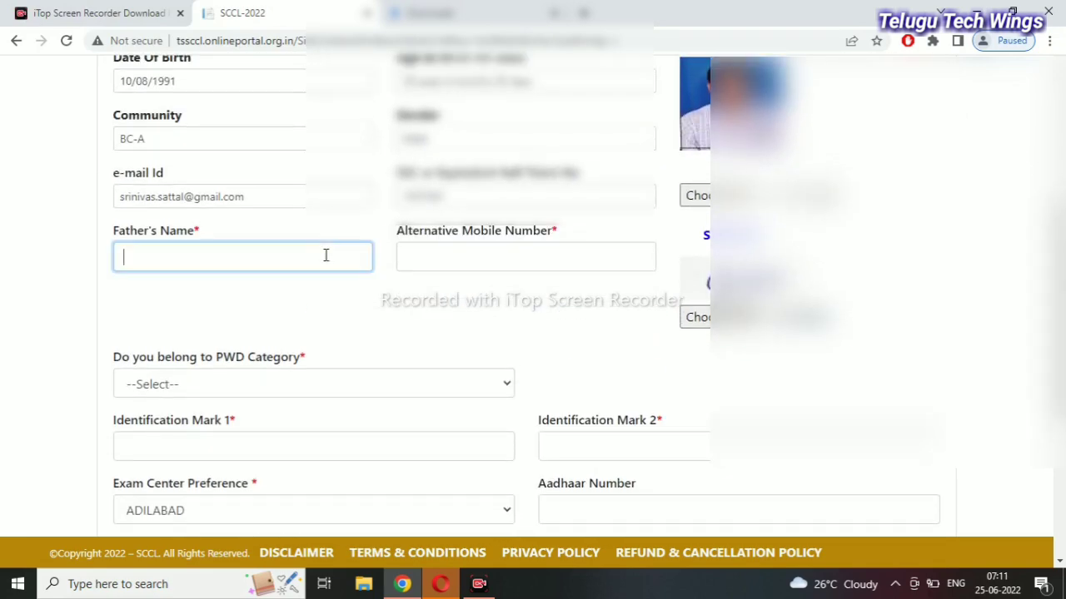
click(557, 256)
text(94)
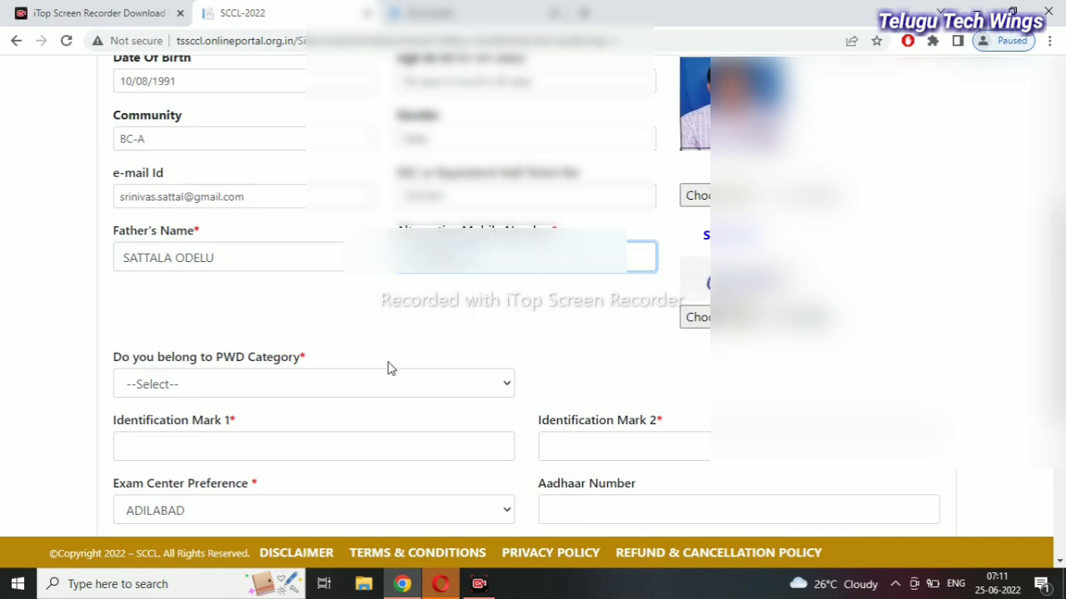
Set the PWD category answer to No
click(343, 386)
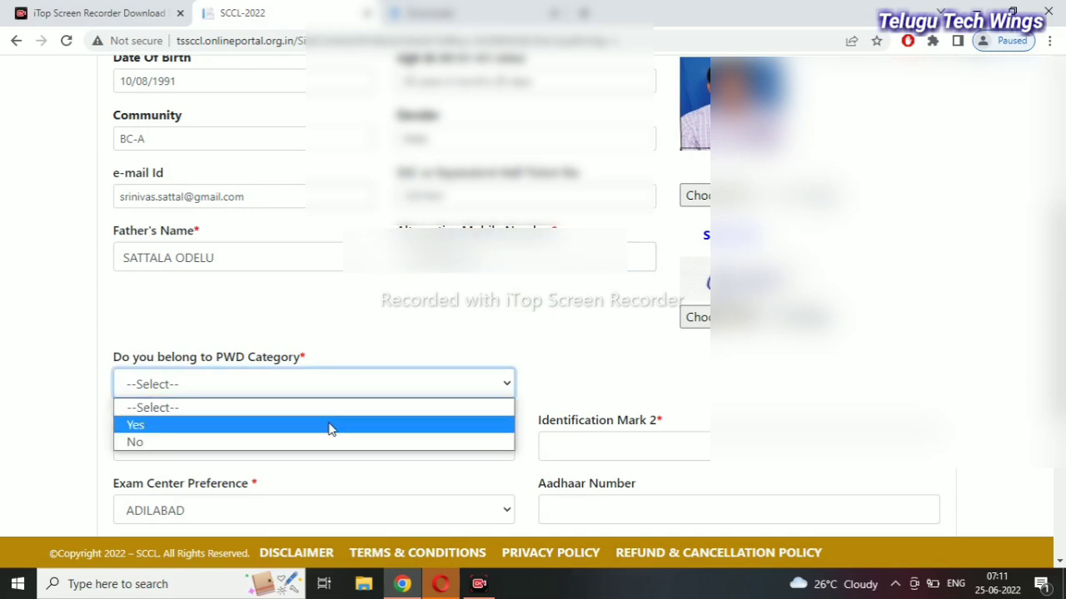
click(330, 430)
click(331, 378)
click(317, 447)
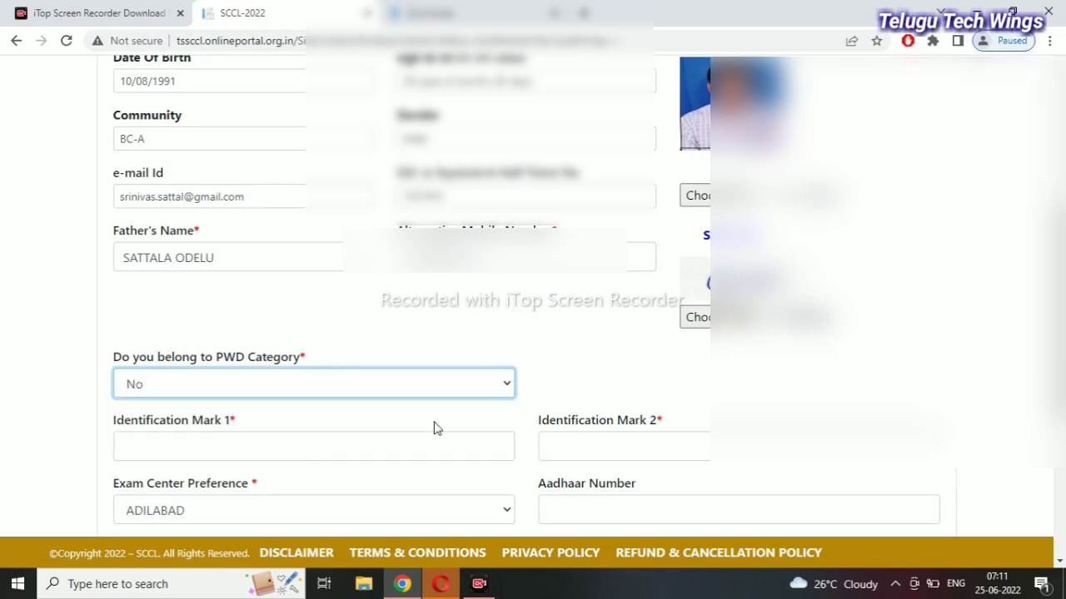
Enter identification marks 'A MOLE ON THE NRIGHT HAND' and 'A MOLE ONE THE STROMAC'
click(425, 454)
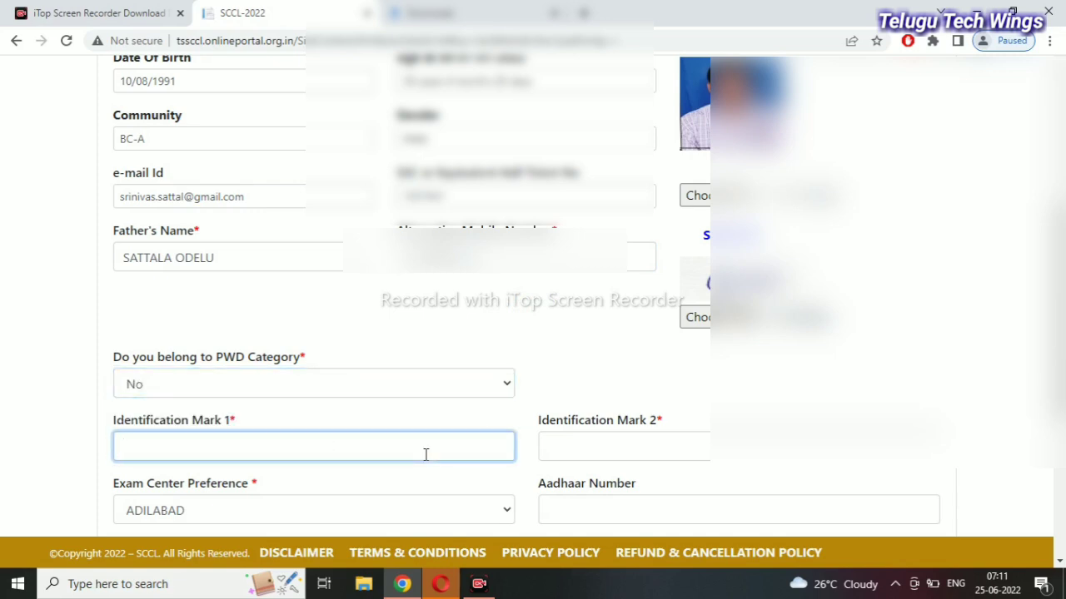
text(A MOLE ON THE N)
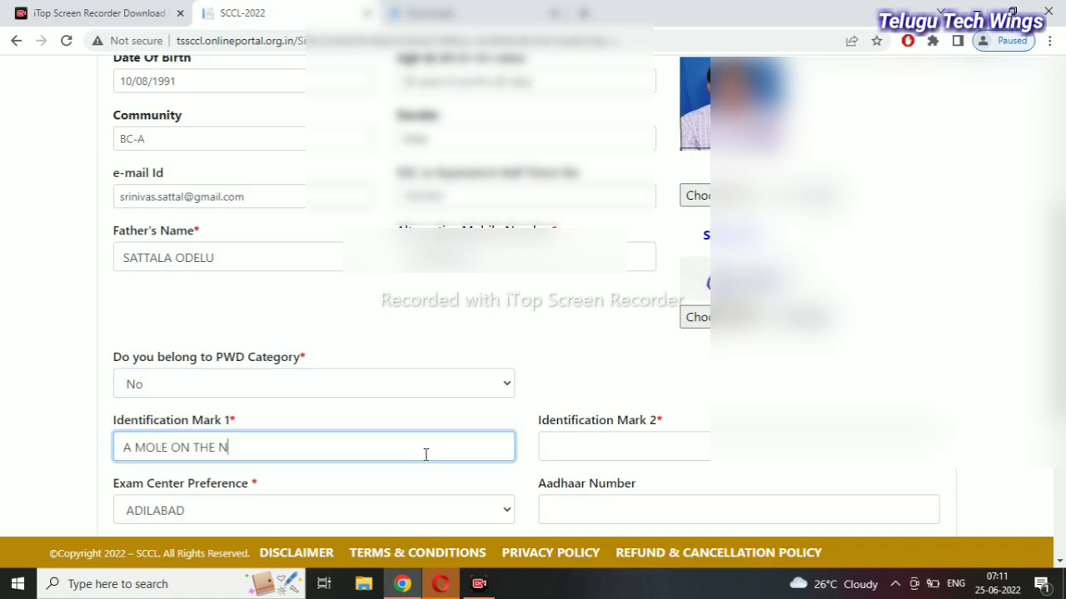
text(RIGHT HAND)
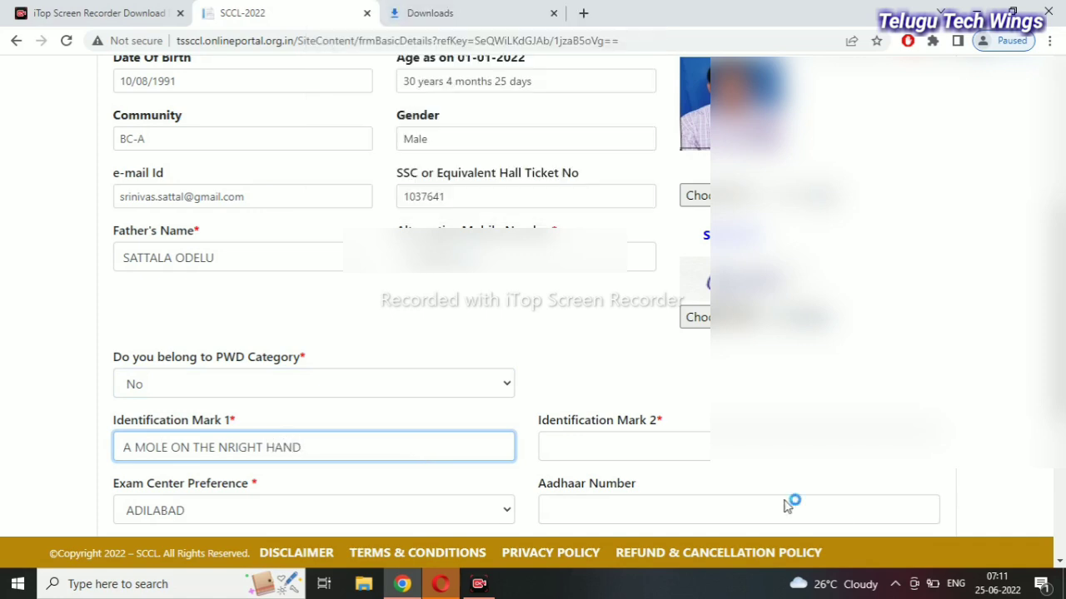
click(625, 448)
text(A MO)
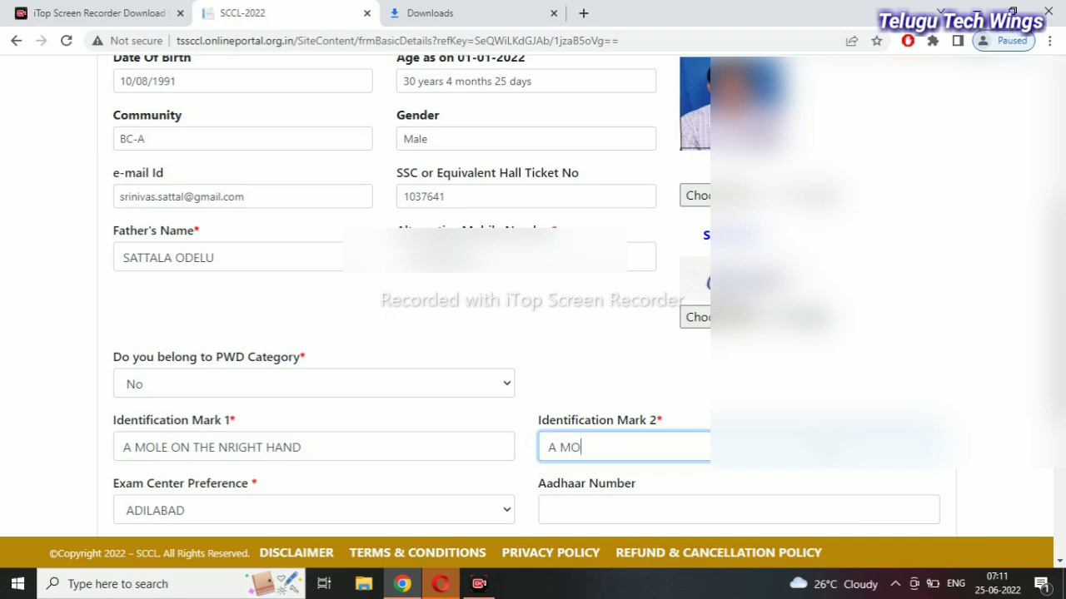
text(LE ONE THE STROMACH)
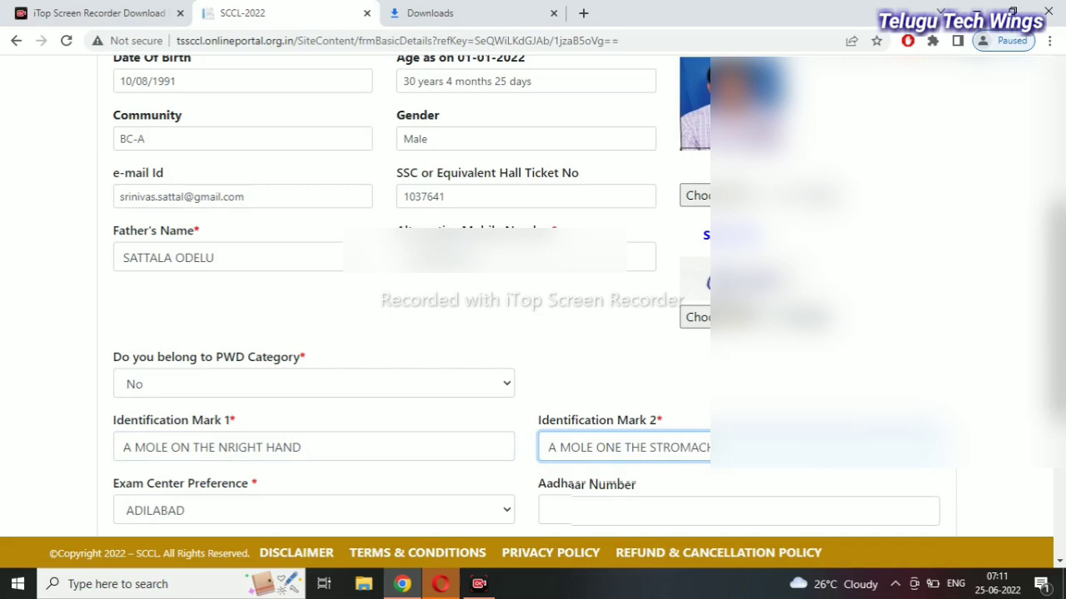
scroll(533, 300, down, 3)
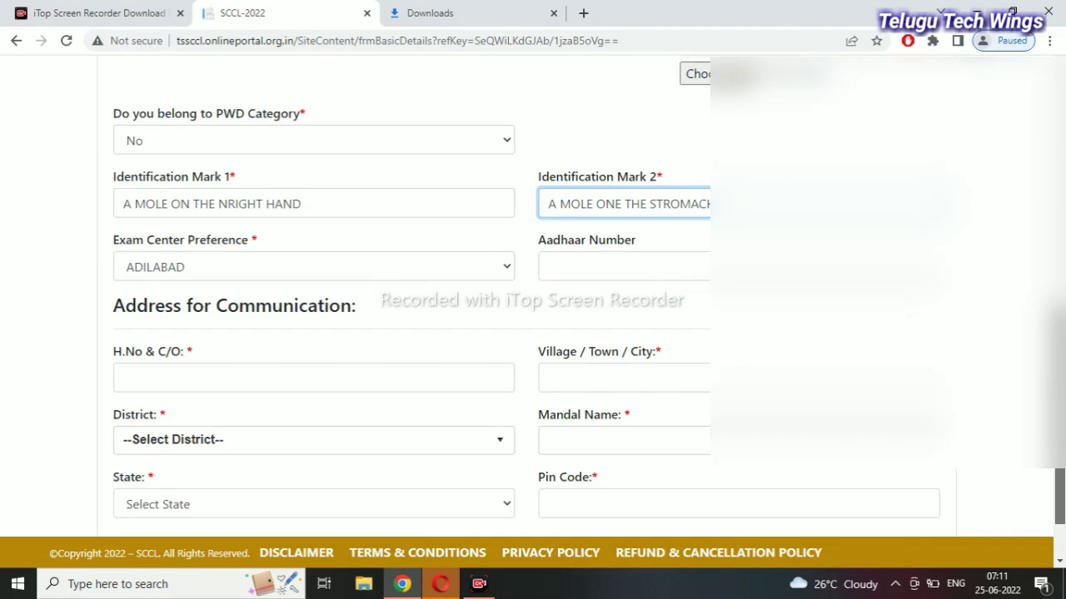
Choose KARIMNAGAR as the exam centre preference and enter the Aadhaar number
click(484, 270)
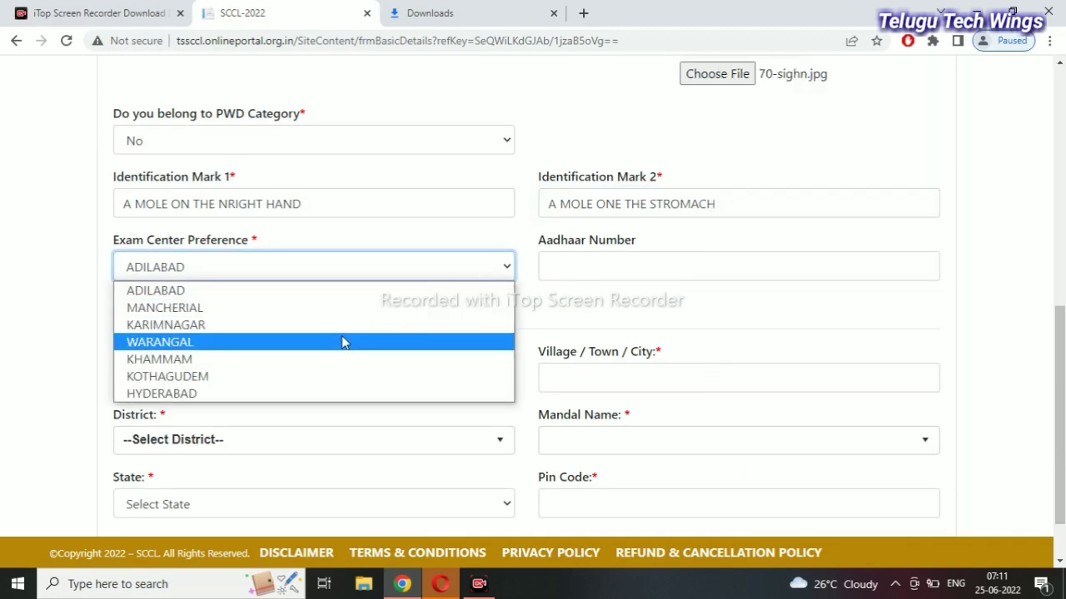
click(349, 330)
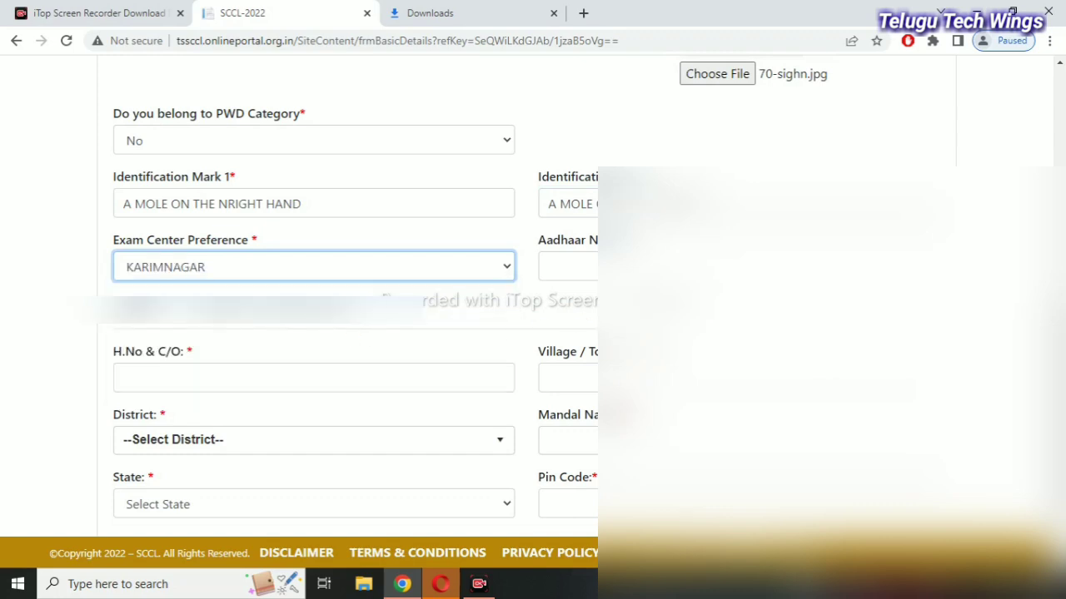
click(566, 266)
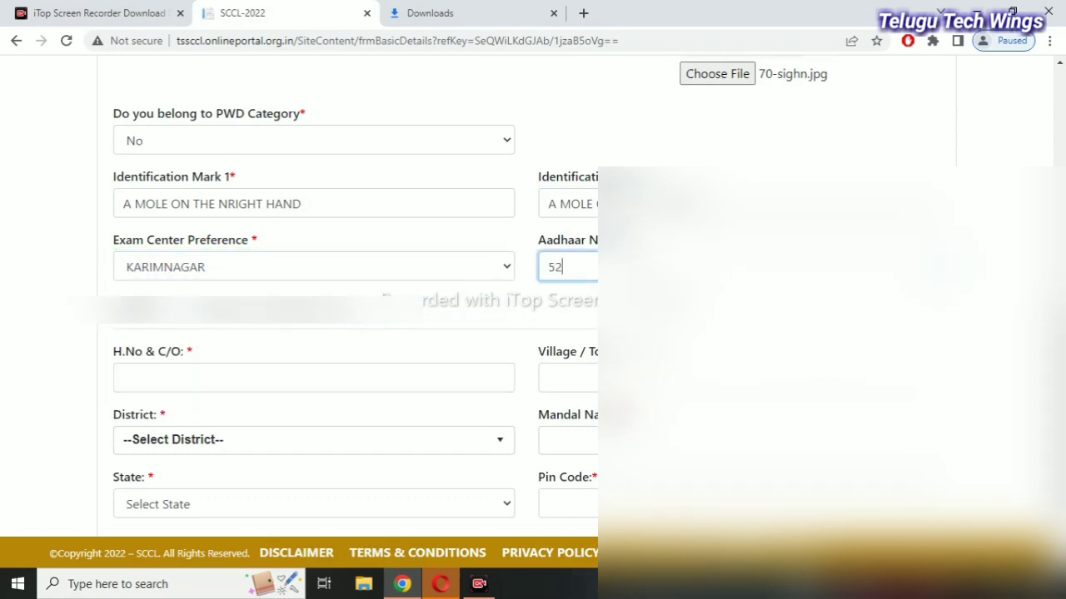
Start the communication address at the house number and care-of field
click(260, 367)
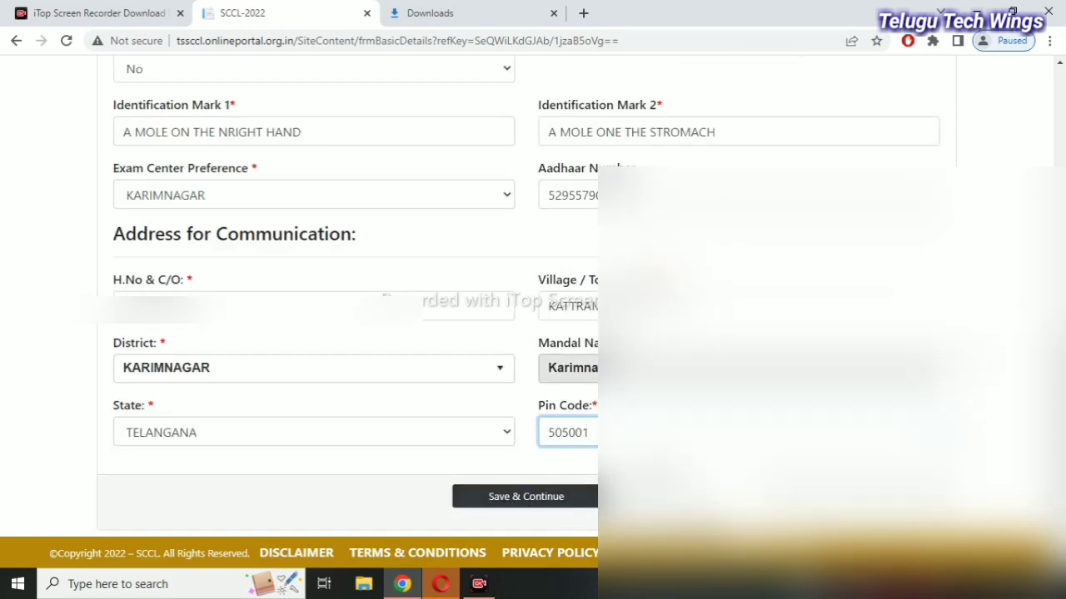
scroll(533, 299, up, 1)
scroll(333, 300, up, 3)
scroll(333, 300, up, 2)
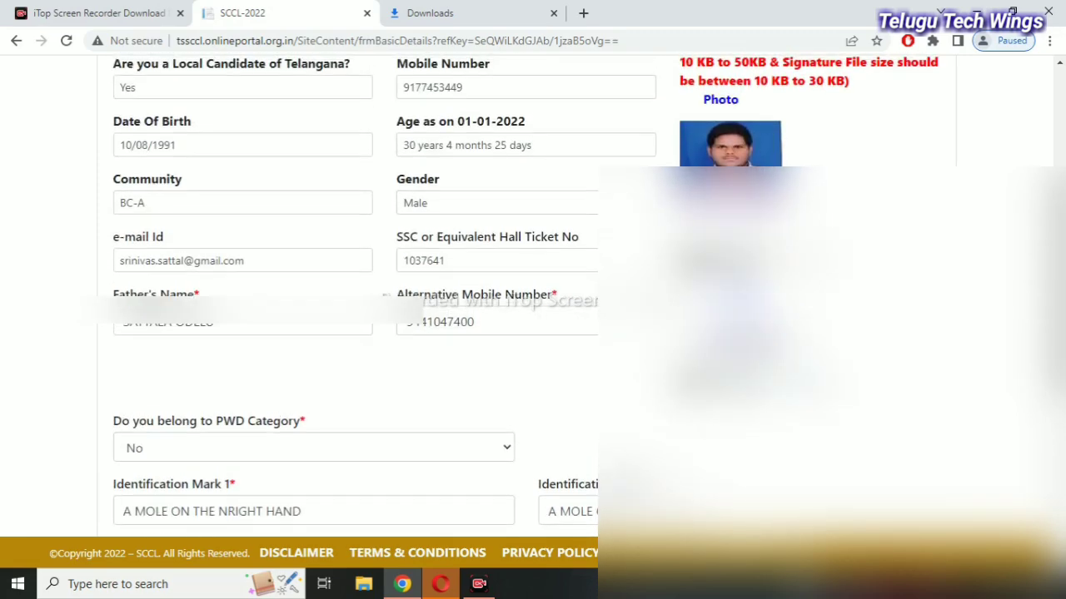
scroll(333, 300, down, 3)
scroll(333, 299, up, 4)
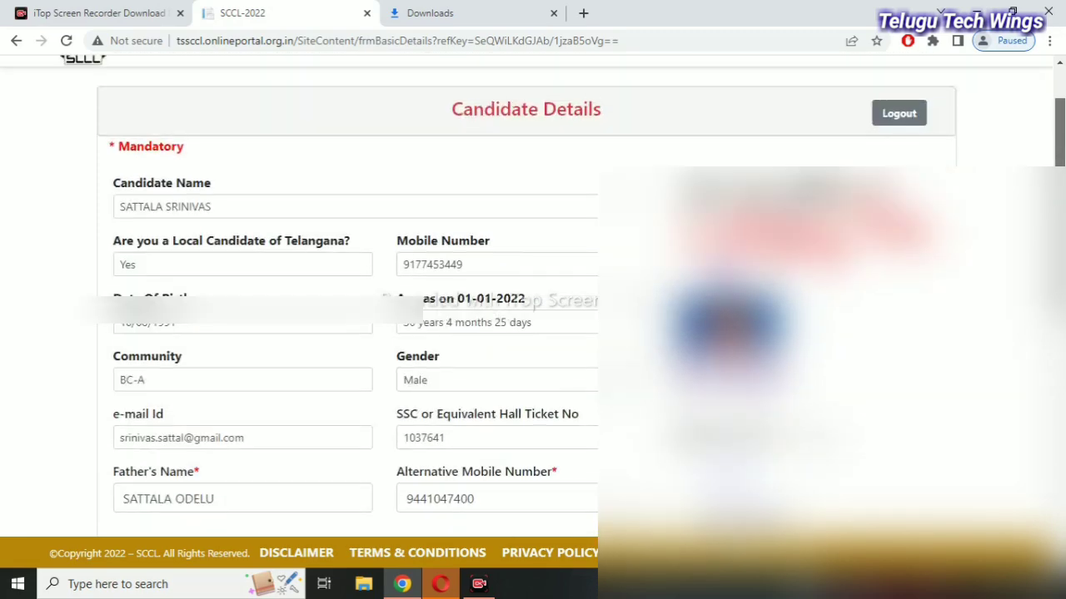
scroll(333, 300, down, 5)
scroll(333, 300, down, 3)
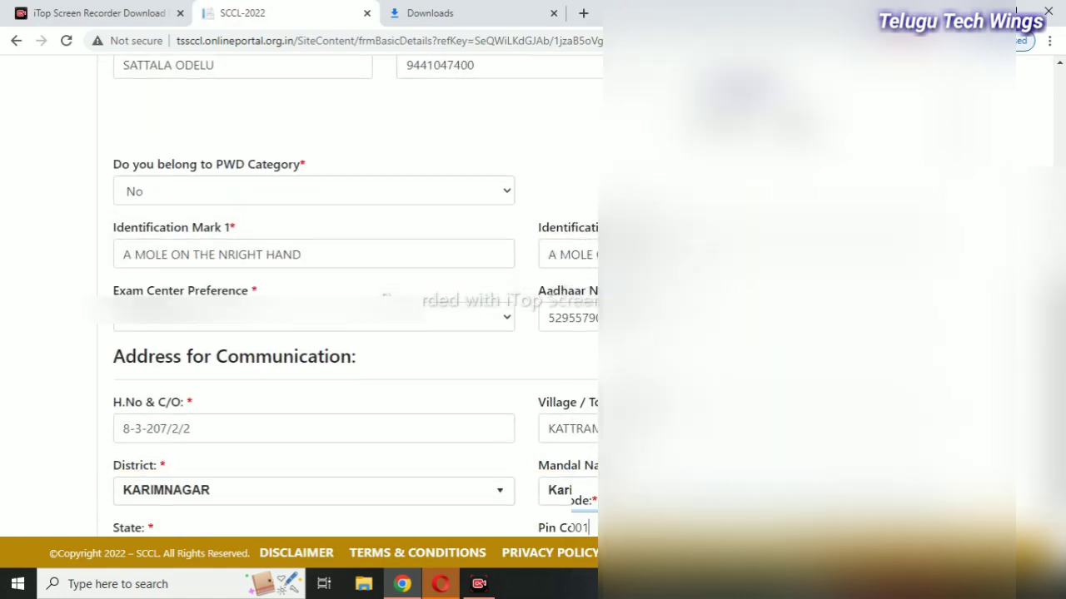
Save the candidate details with Save & Continue and look over the Study Details page
click(519, 497)
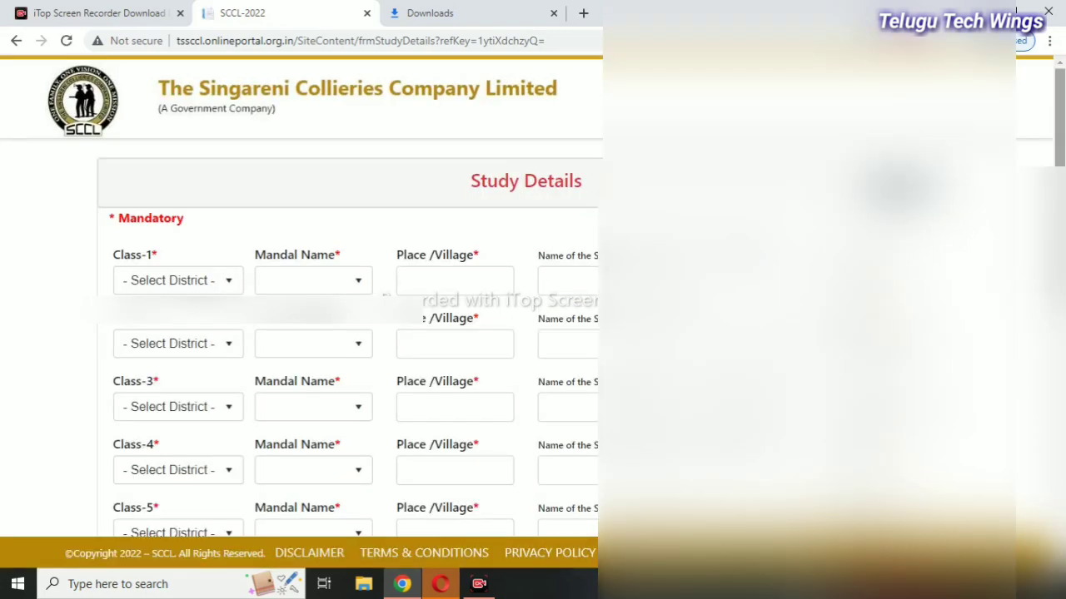
scroll(385, 296, down, 3)
scroll(532, 300, down, 3)
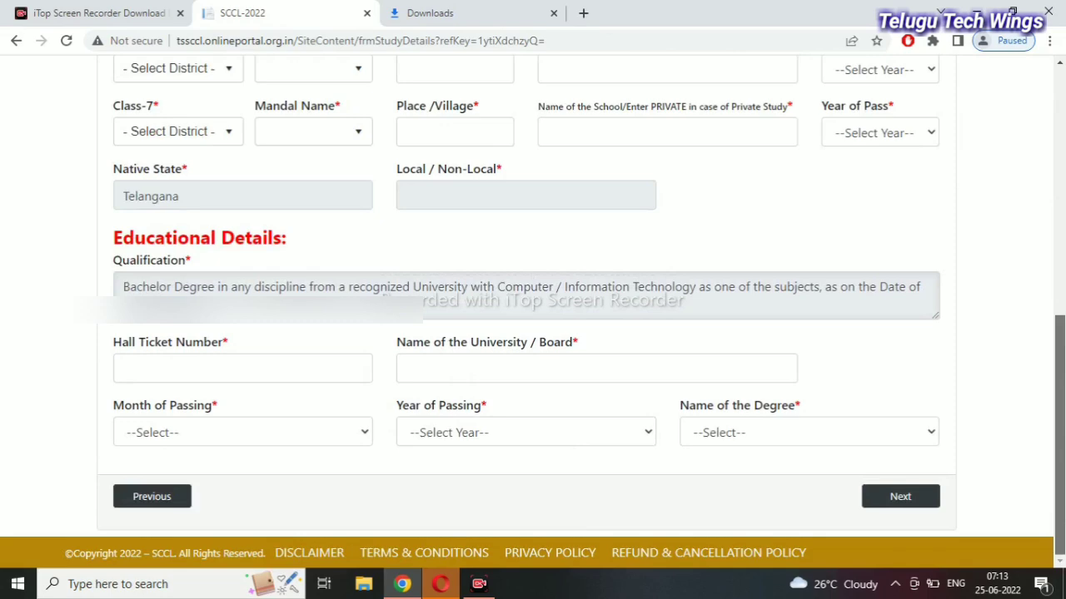
scroll(532, 299, up, 5)
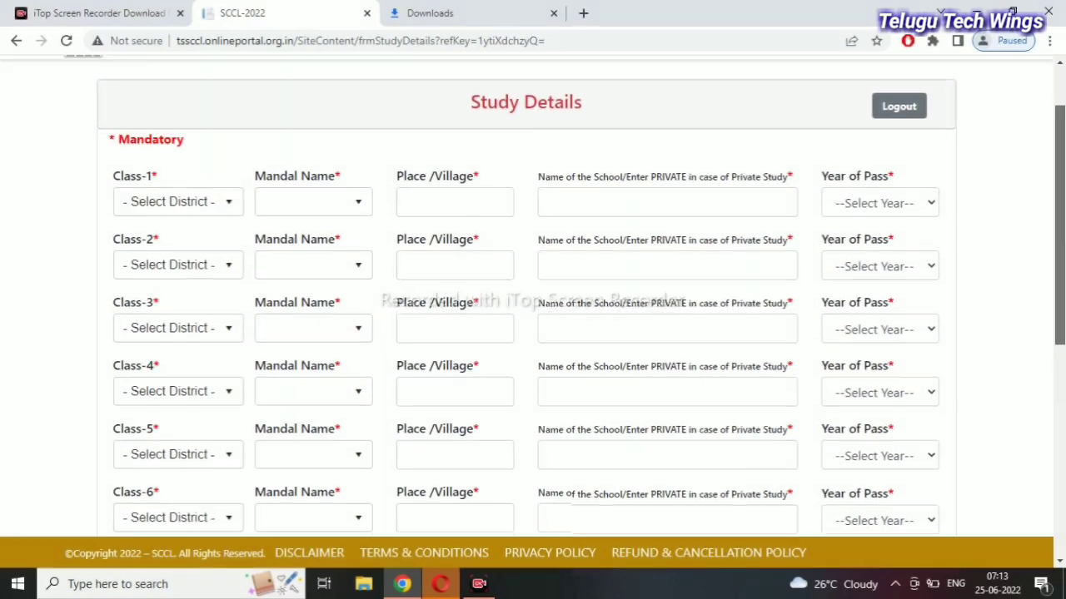
Proceed past the completed JNTUH B.Tech. study details and accept the LOCAL status alert
scroll(899, 511, up, 1)
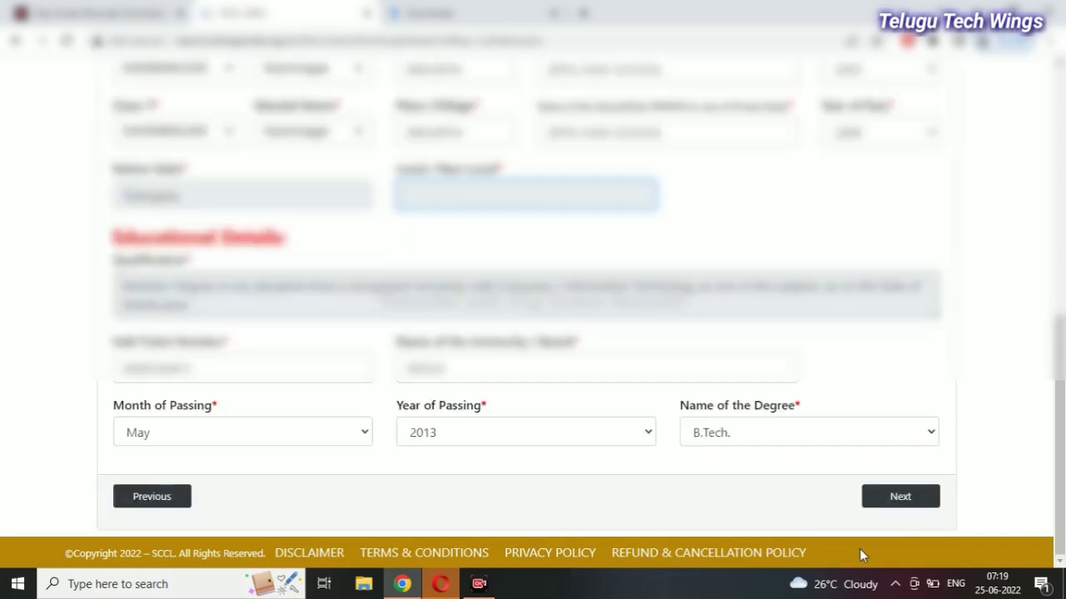
scroll(1063, 481, up, 4)
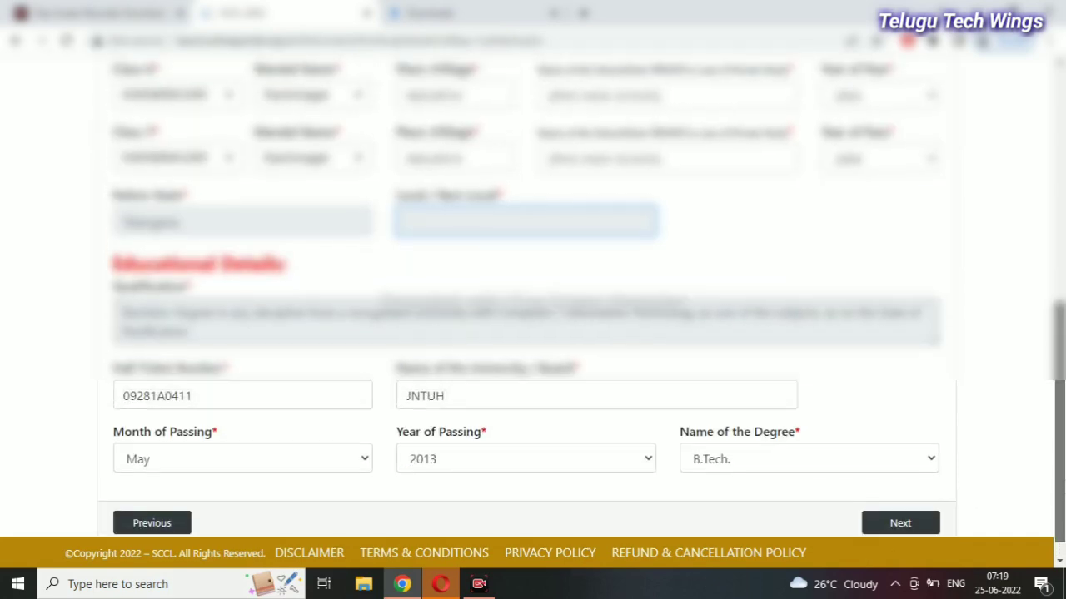
scroll(1062, 481, up, 3)
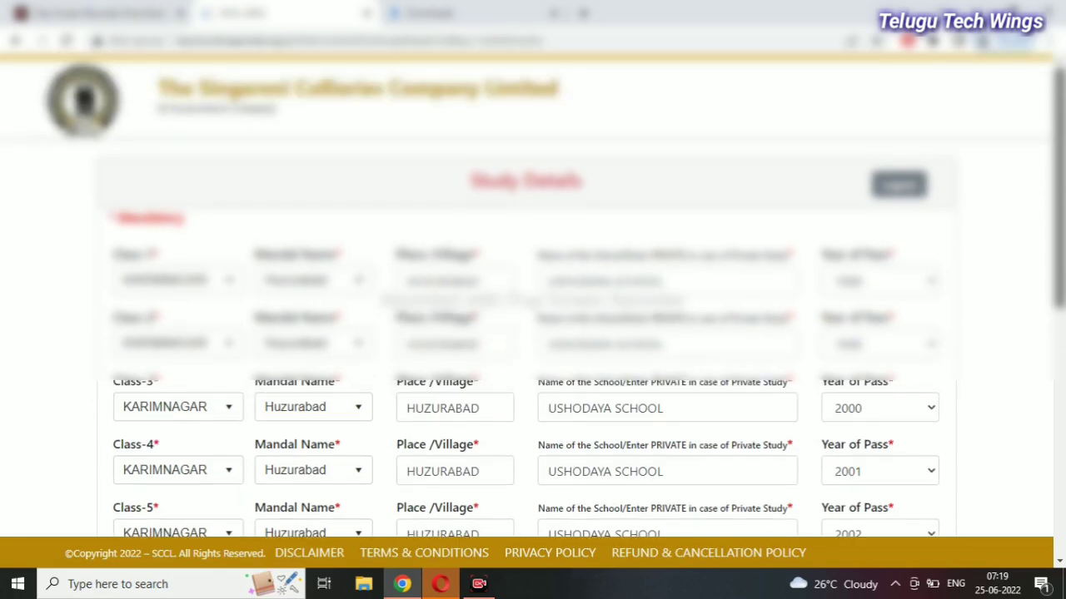
scroll(1062, 481, down, 4)
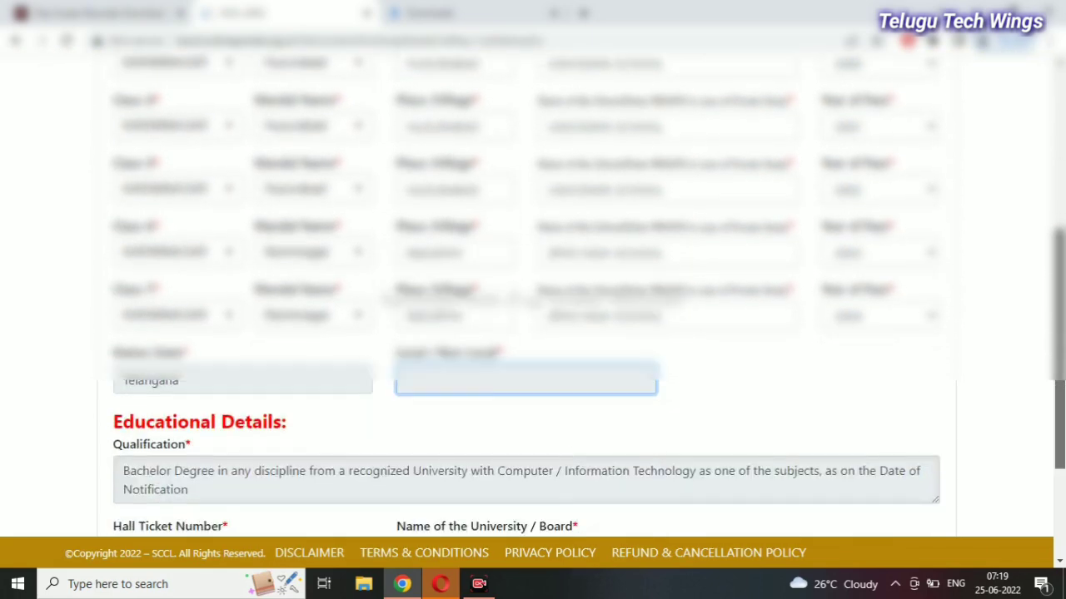
scroll(1062, 481, down, 2)
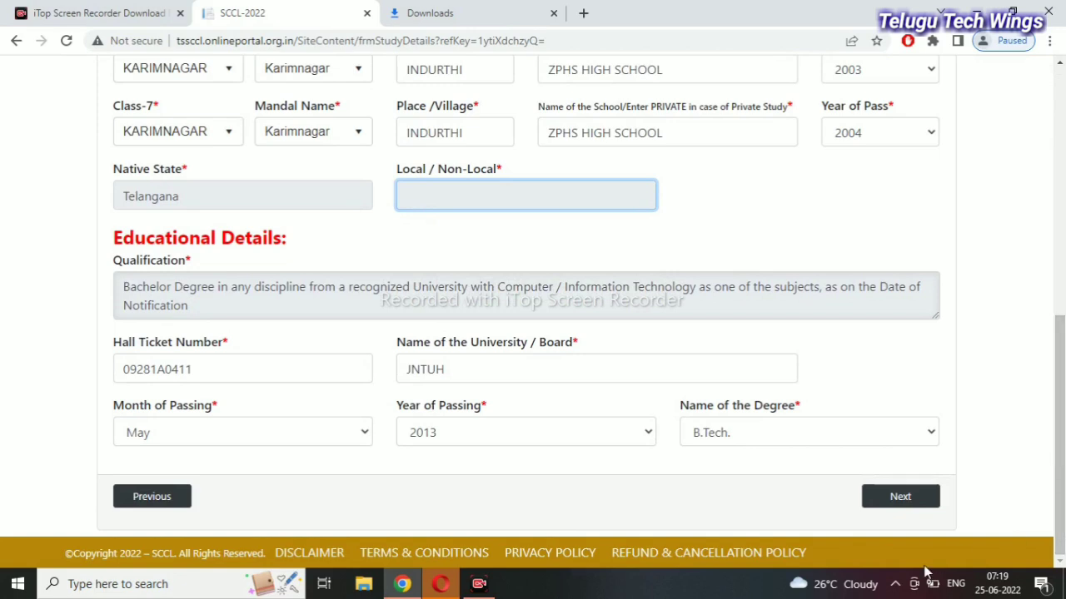
click(896, 497)
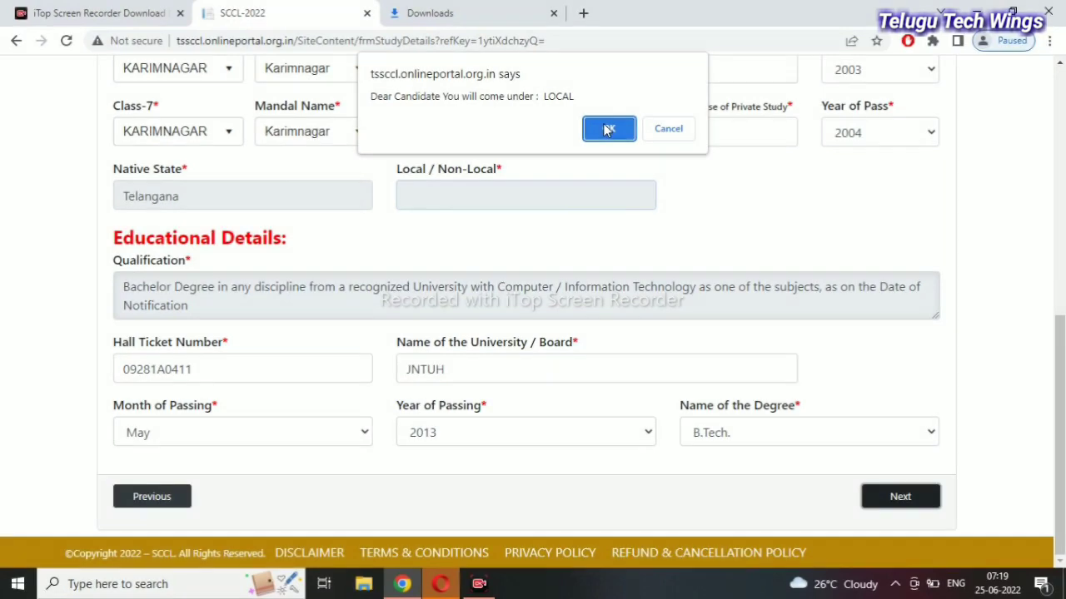
click(609, 129)
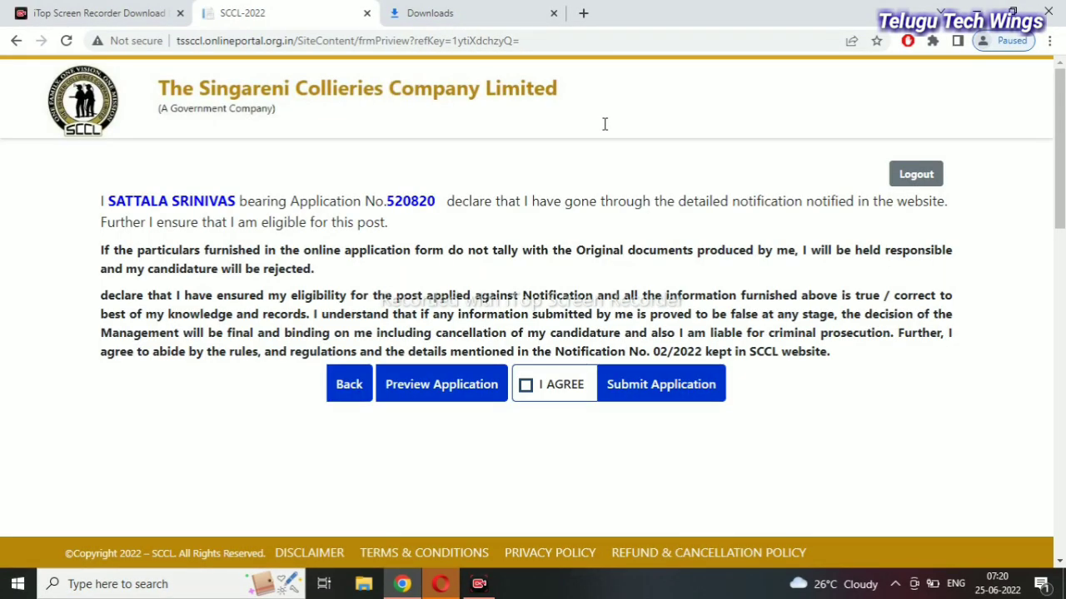
Tick I AGREE, submit and confirm the application, then download it
click(527, 387)
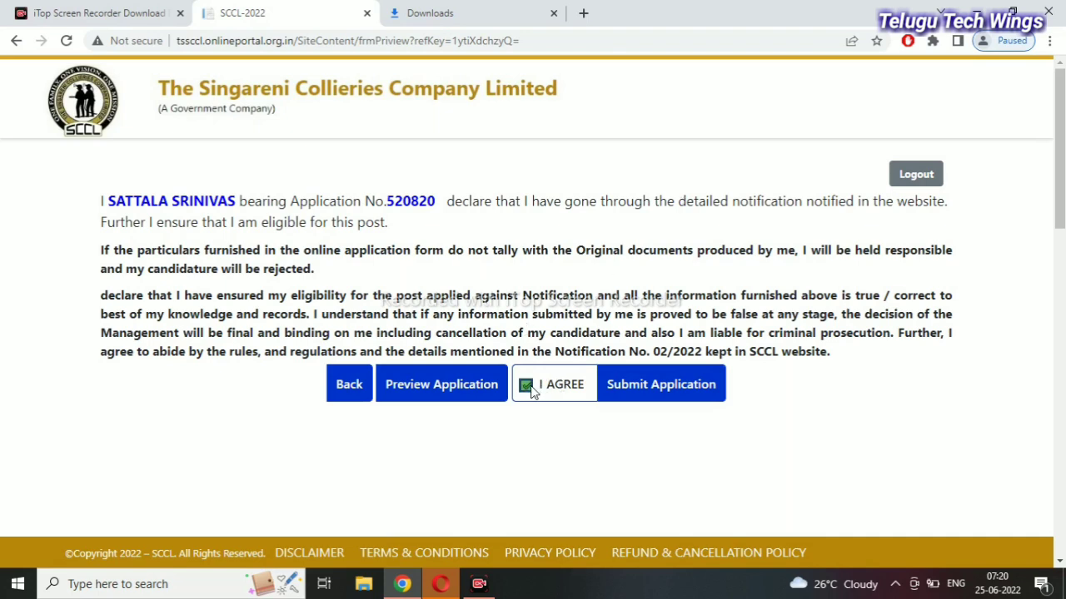
click(632, 405)
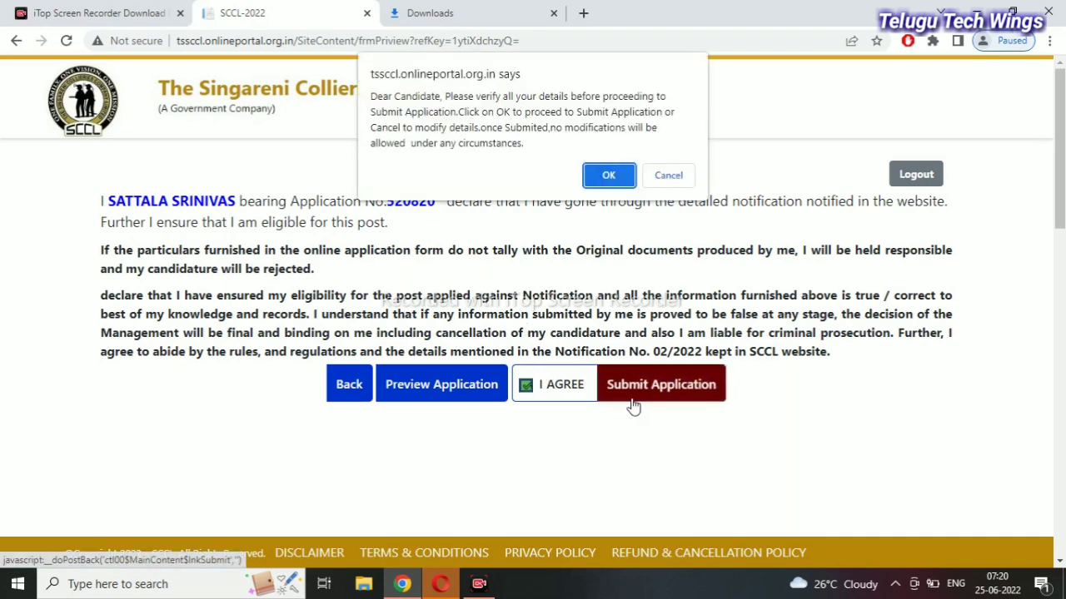
click(611, 176)
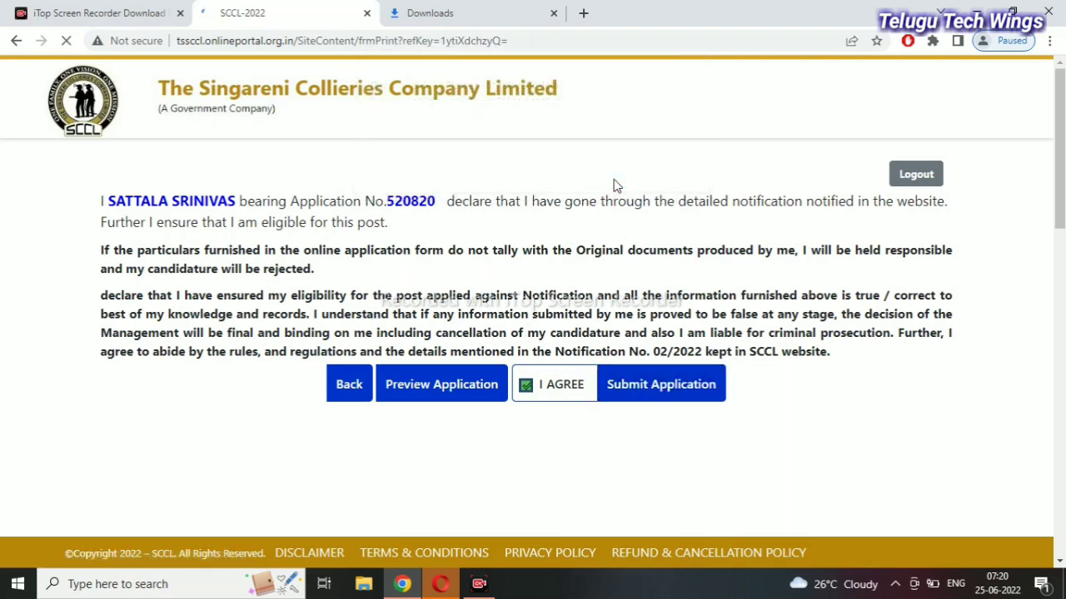
click(558, 241)
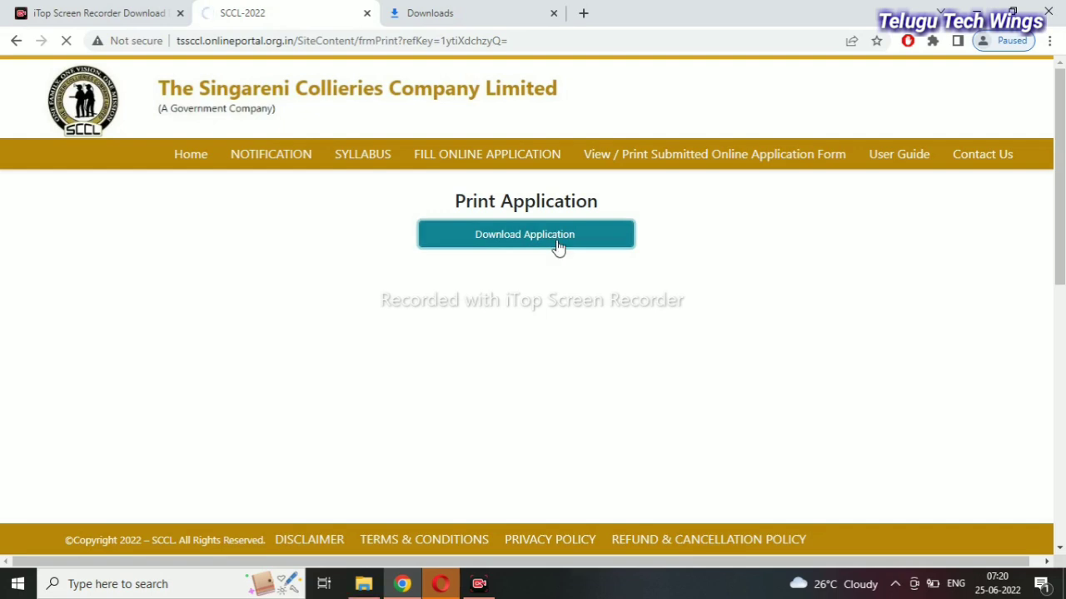